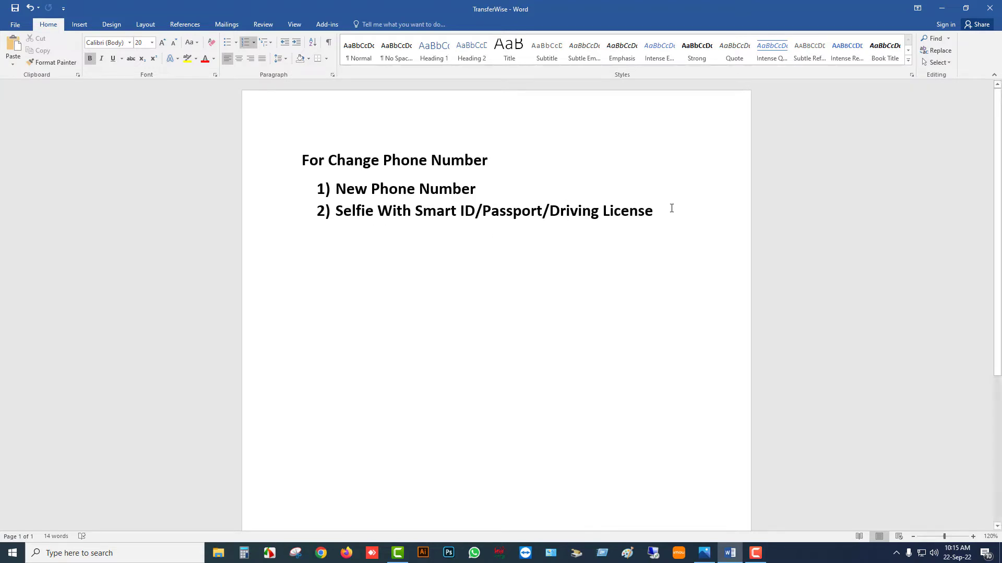
Highlight the selfie requirement in the Word notes, clear the selection, then minimize Word.
left_click_drag(657, 211, 314, 205)
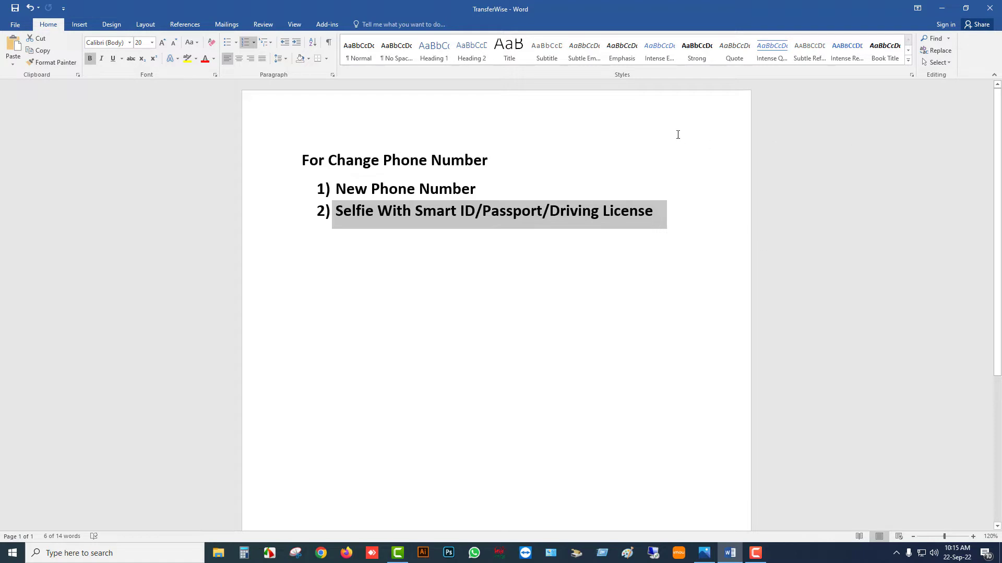
left_click(396, 254)
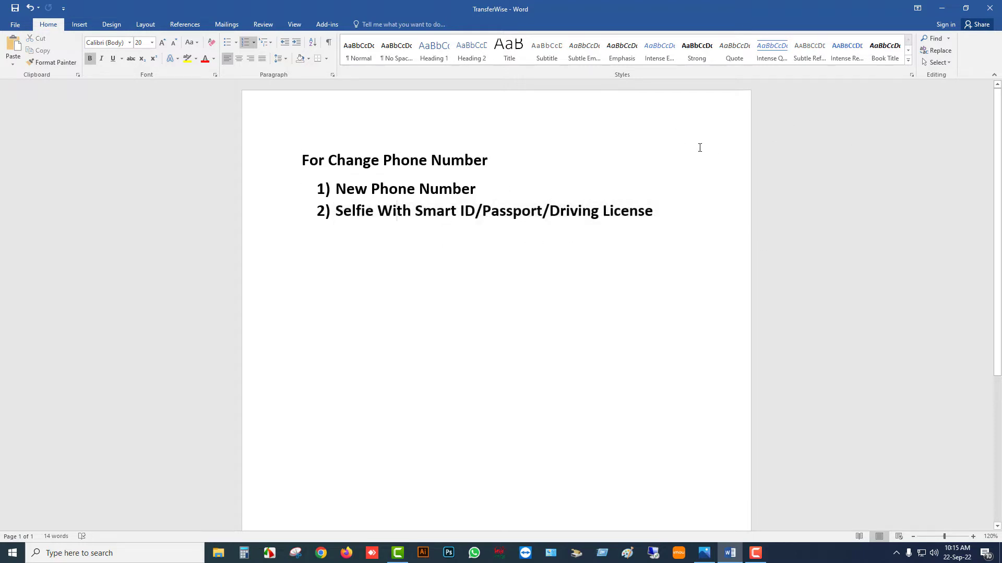
left_click(941, 8)
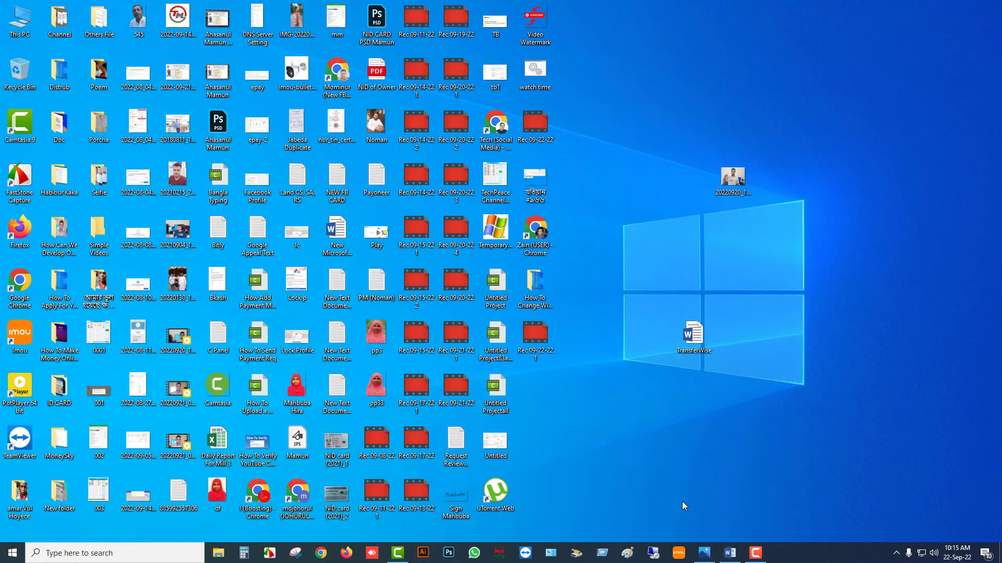
Launch Chrome, sign in to Wise with the account password, and open Your details.
left_click(321, 553)
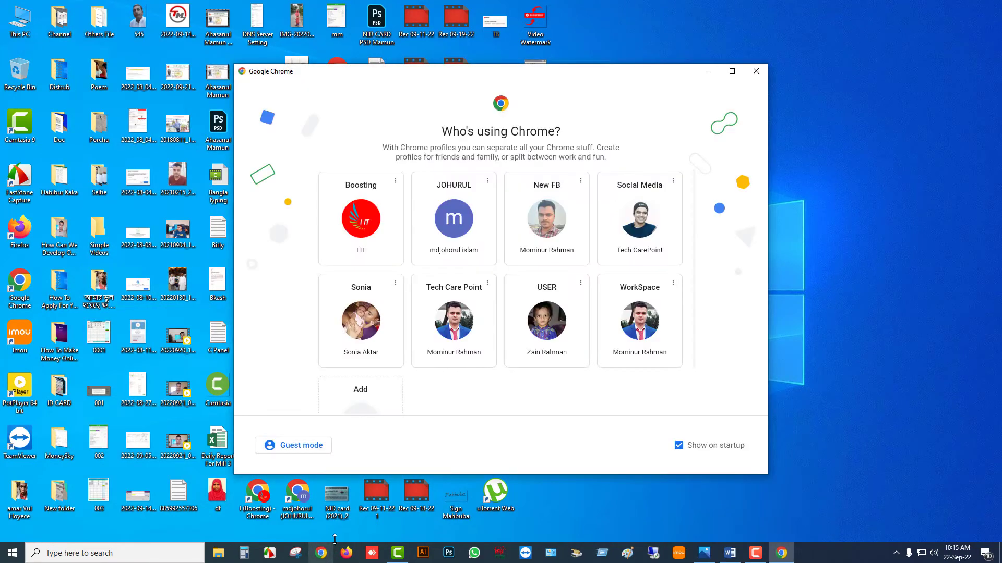
left_click(373, 339)
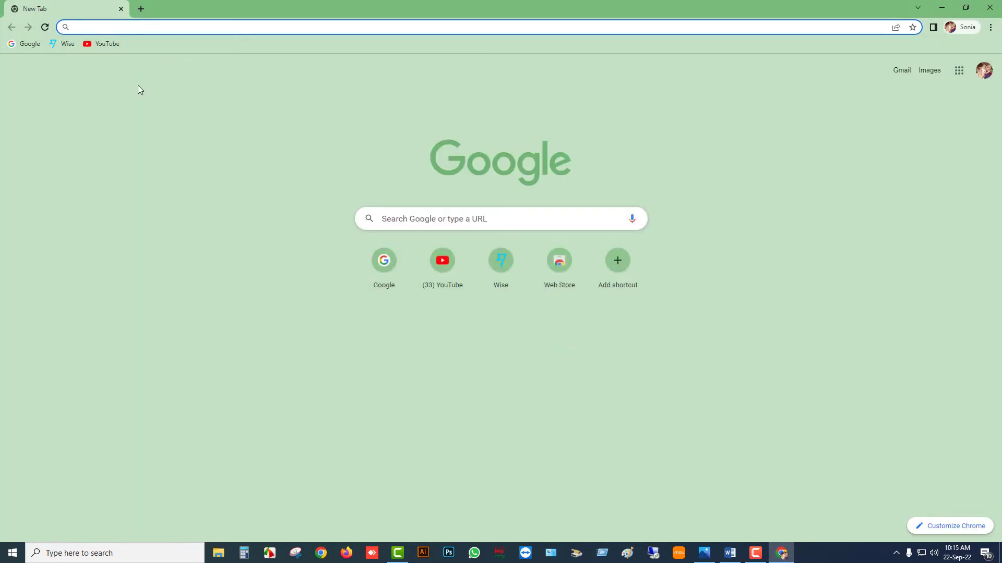
left_click(67, 43)
left_click(588, 304)
type("•••••••••")
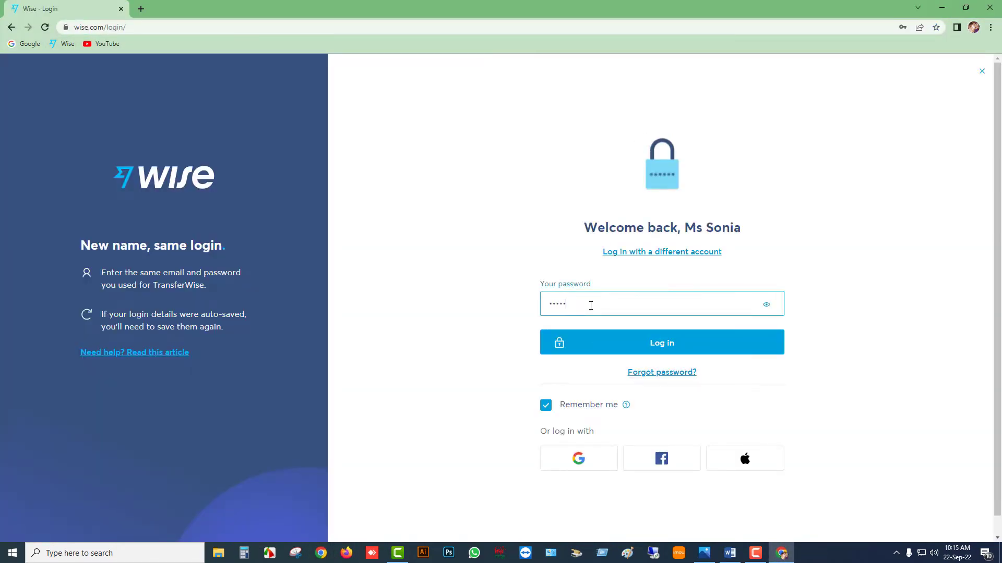
key("Return")
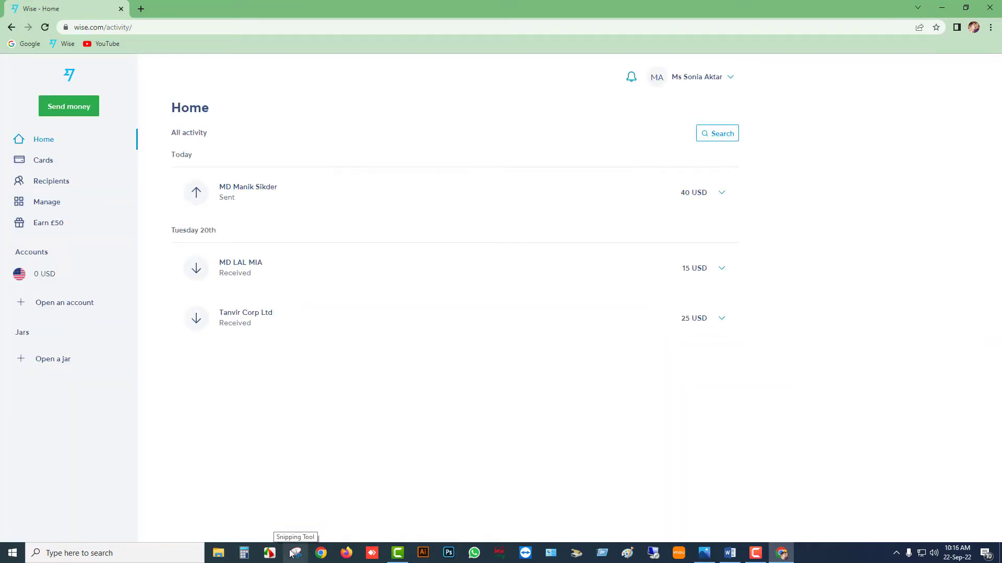
left_click(723, 82)
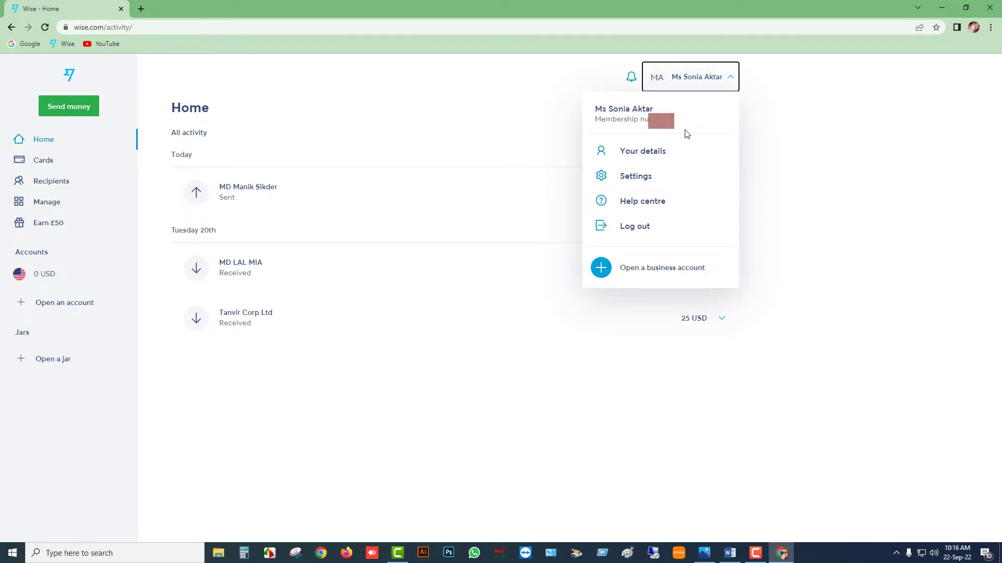
left_click(648, 157)
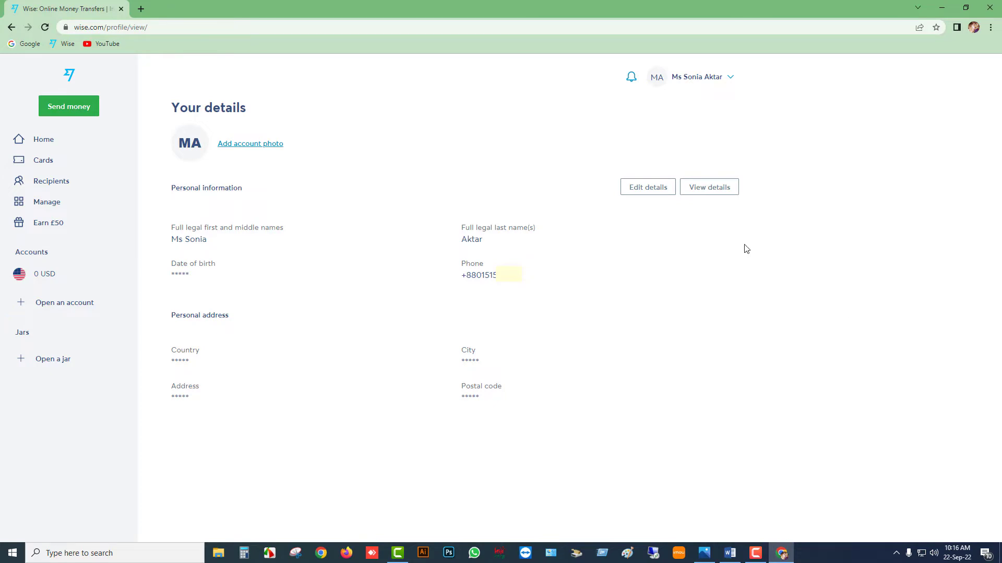
Choose Edit details, confirm the account password, and review the locked-fields warning.
left_click(634, 197)
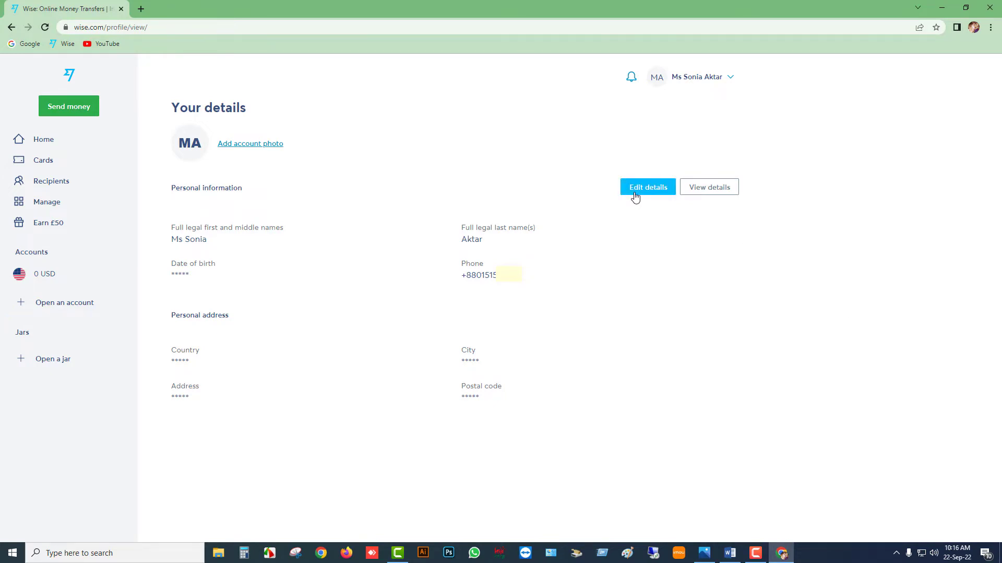
left_click(635, 196)
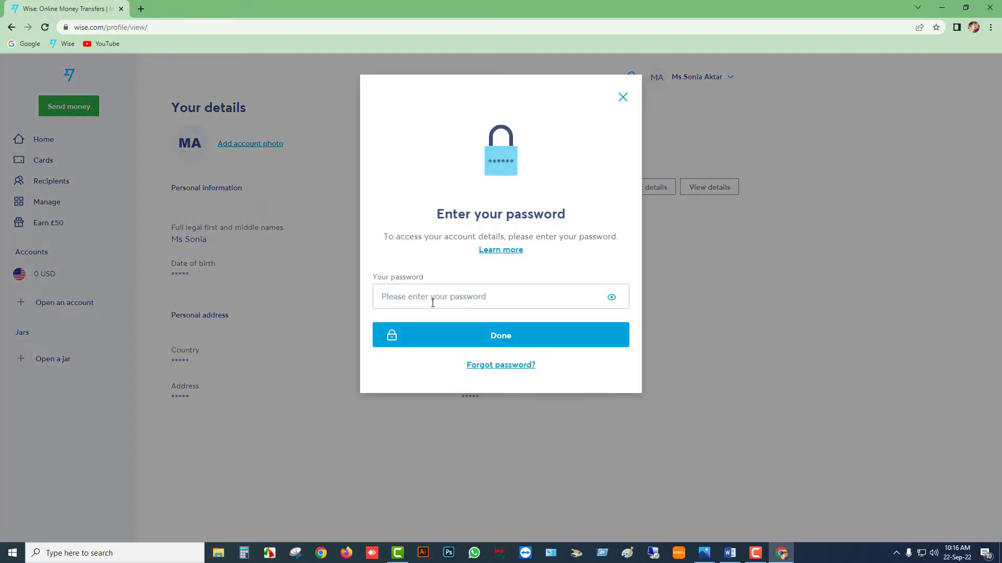
left_click(430, 304)
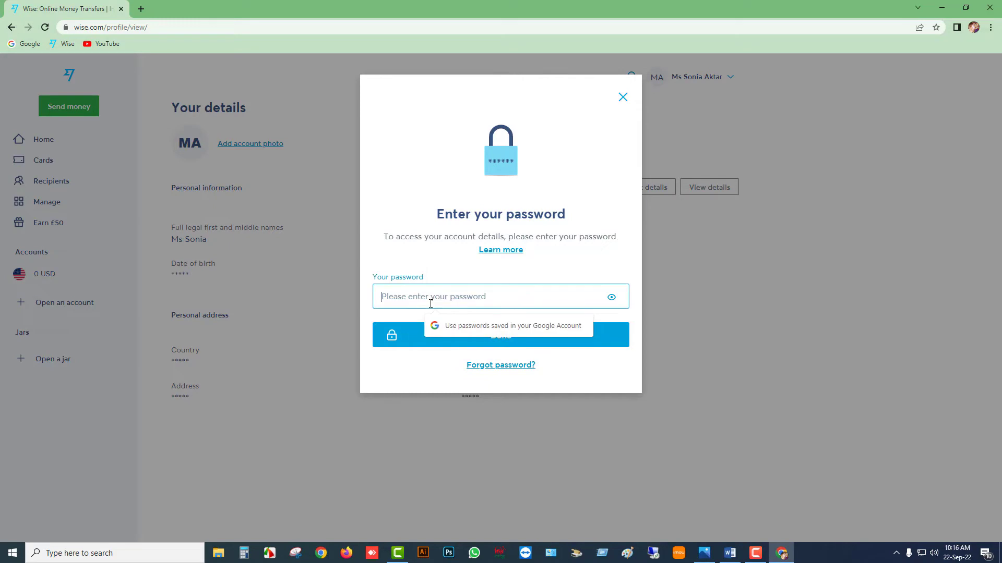
type("••••••••")
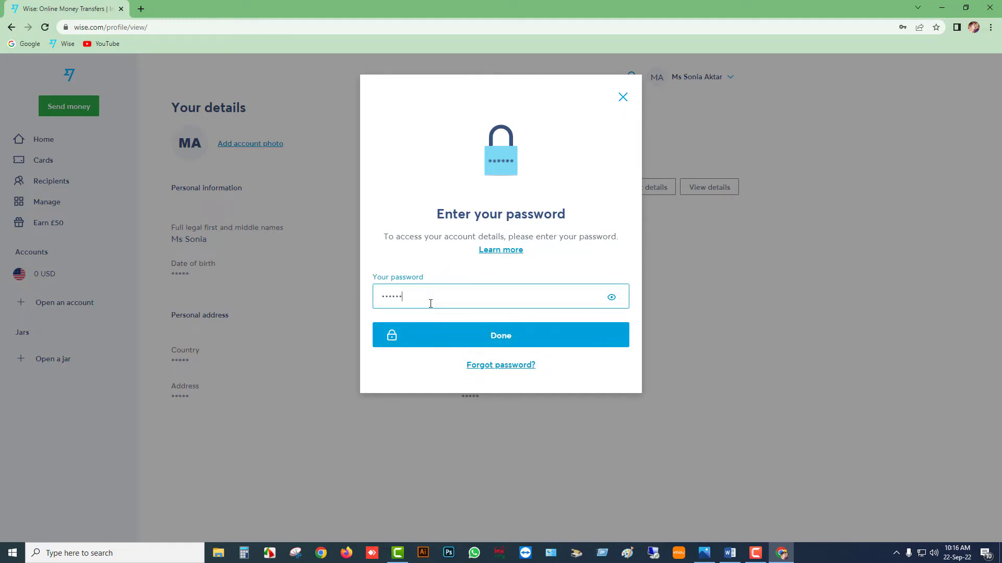
left_click(511, 337)
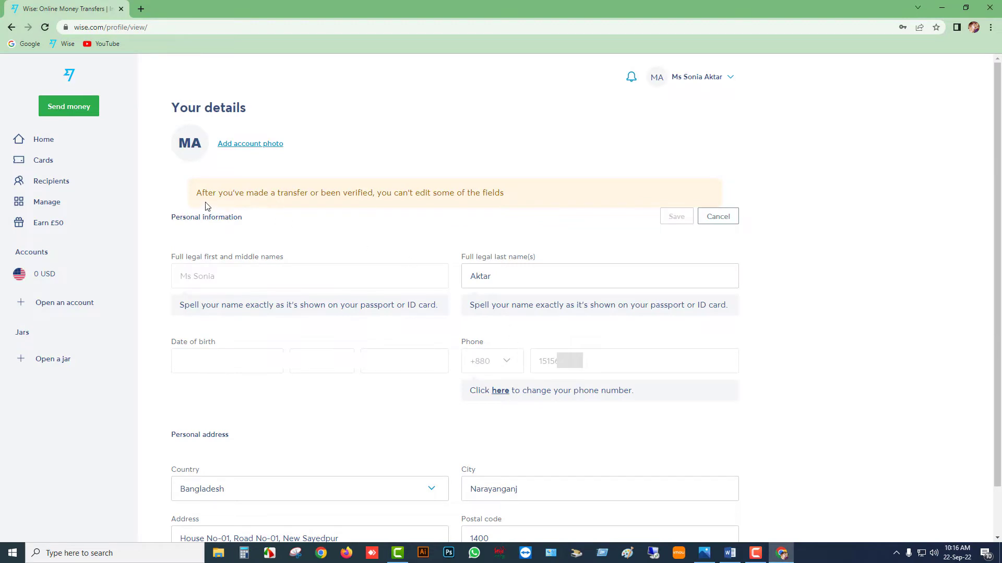
left_click_drag(196, 193, 507, 209)
left_click(463, 194)
Follow the 'here' link under the Phone field to request a phone number change.
left_click(501, 392)
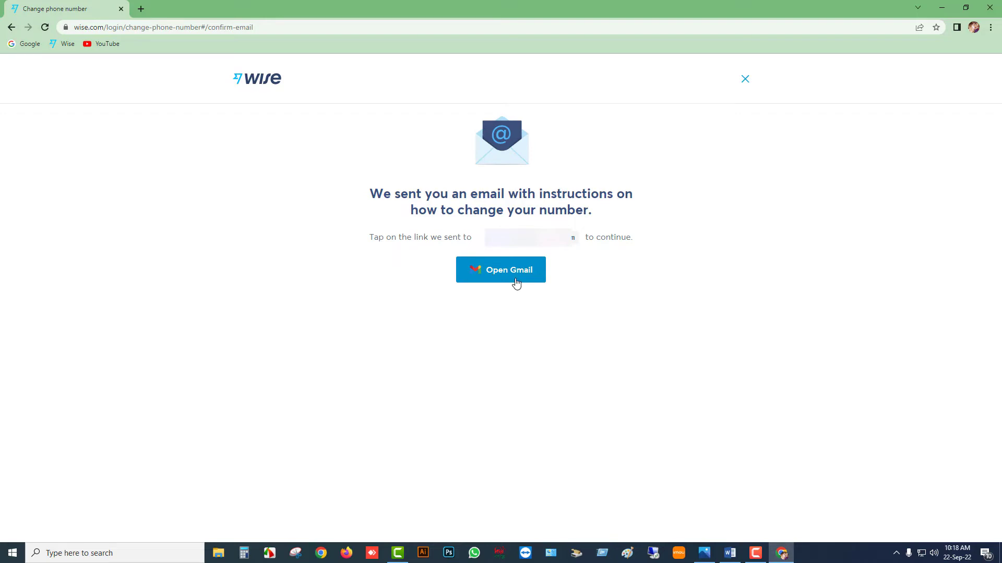
Open Gmail in a new tab and follow the Wise email's phone change link.
left_click(140, 10)
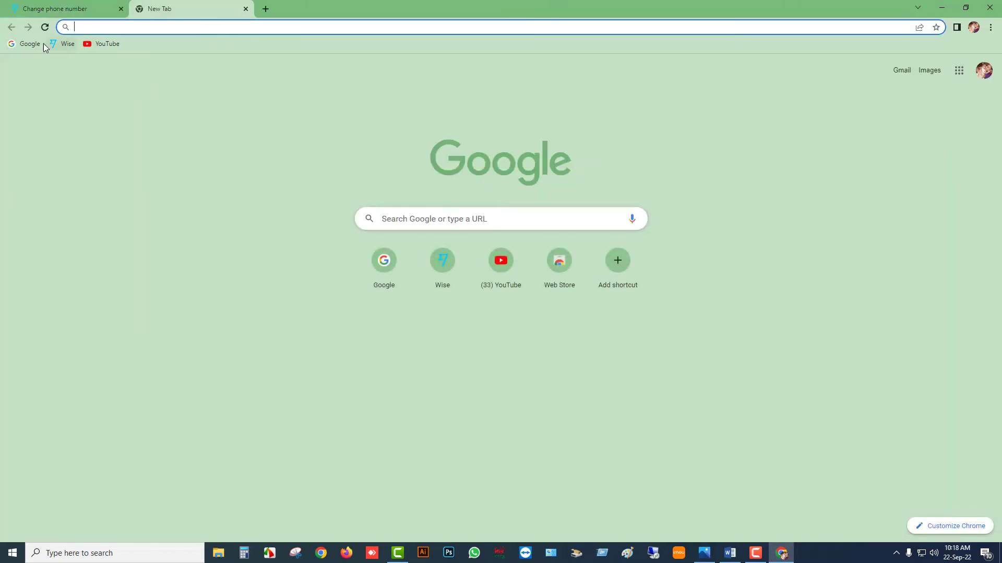
left_click(27, 44)
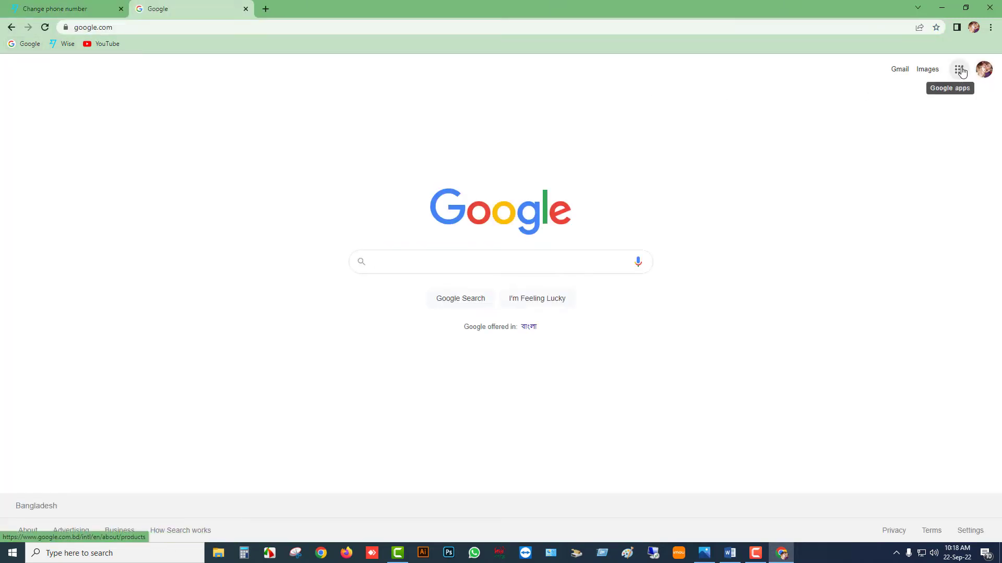
left_click(959, 69)
left_click(862, 215)
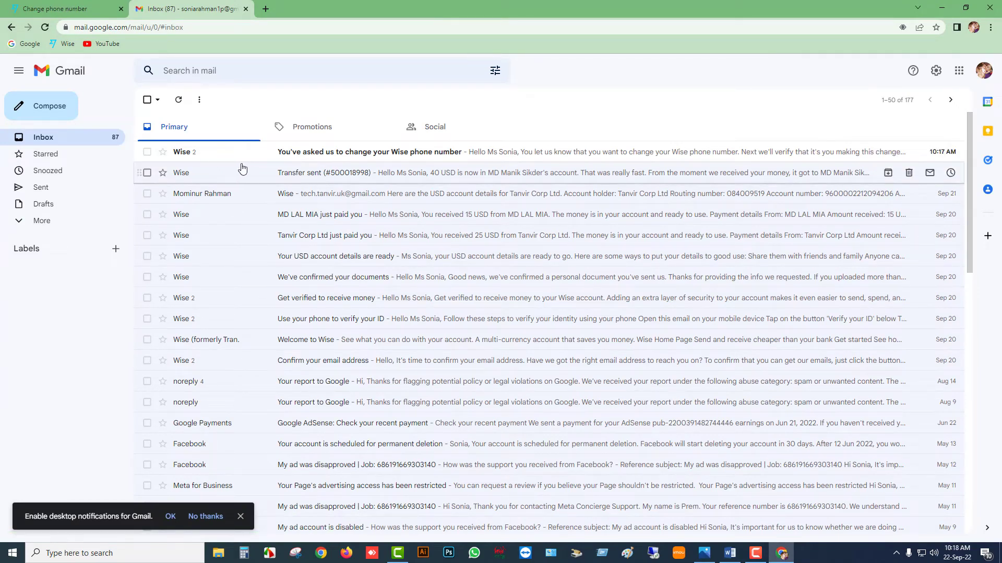
left_click(312, 155)
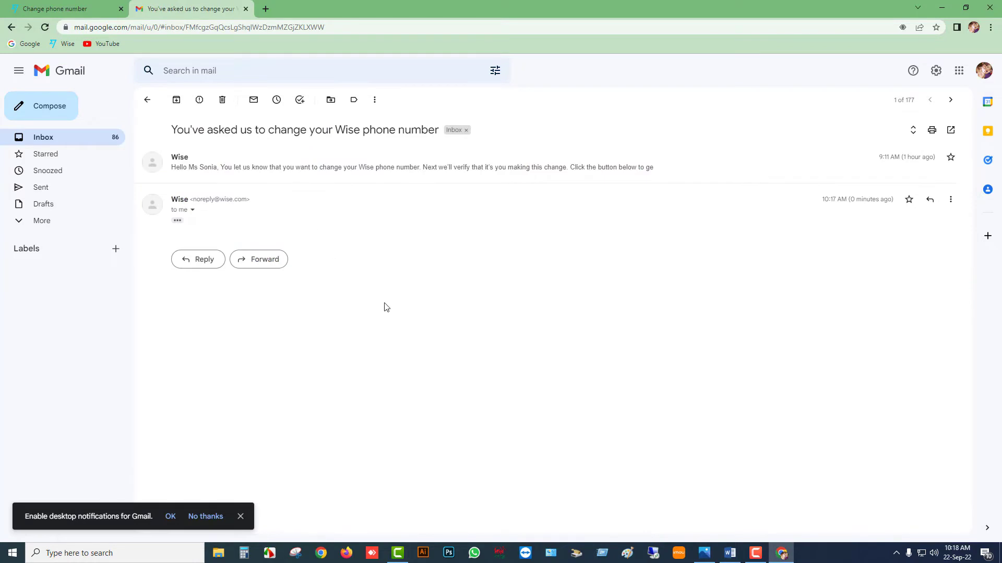
left_click(270, 170)
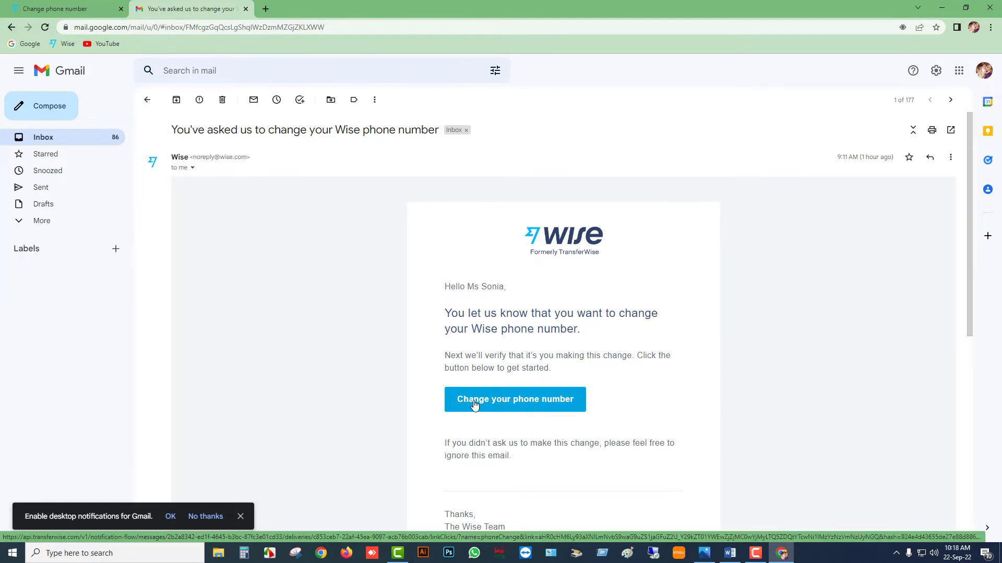
left_click(476, 403)
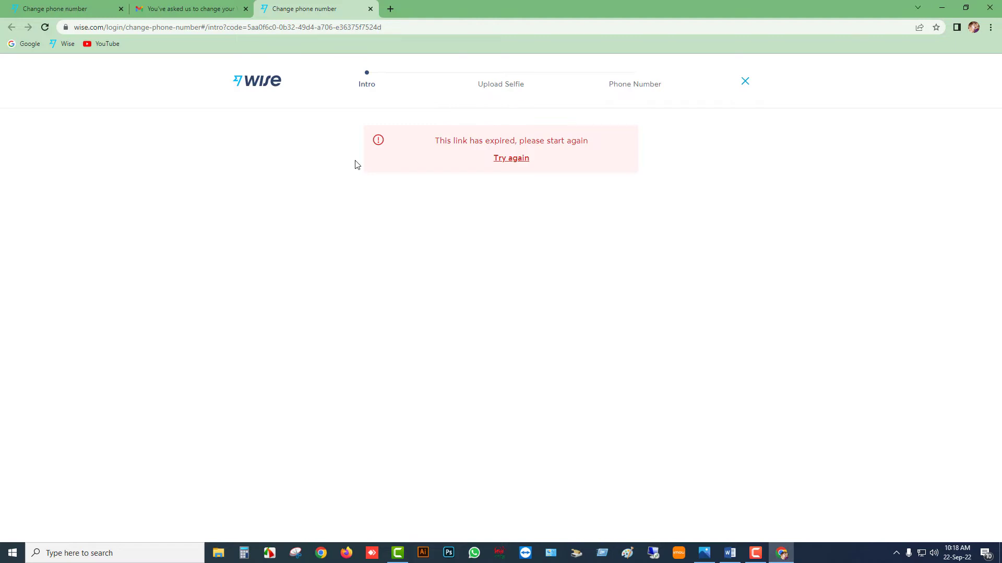
Close the expired page and use the newest Wise email's 'Change your phone number' link.
left_click(370, 9)
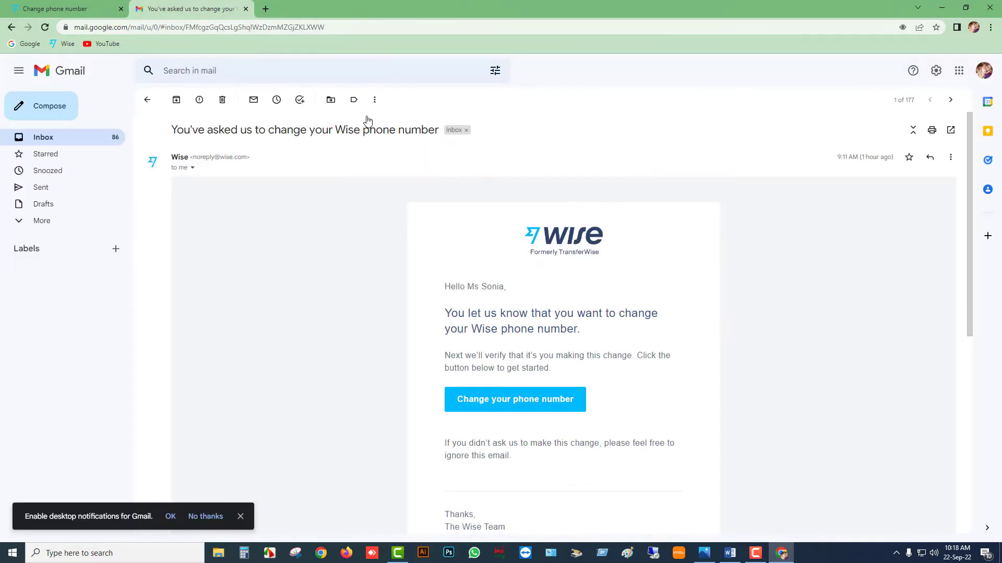
left_click(104, 143)
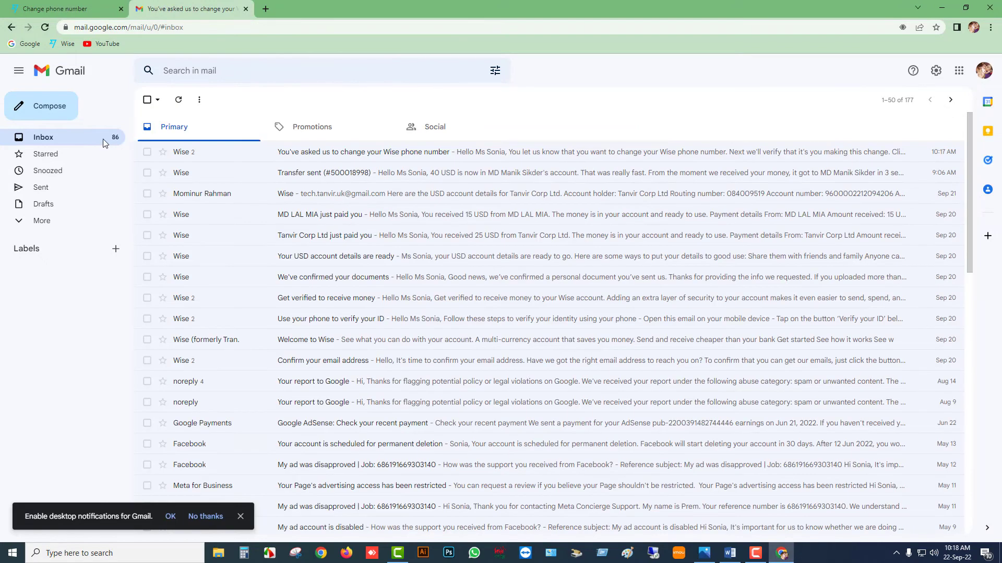
left_click(319, 152)
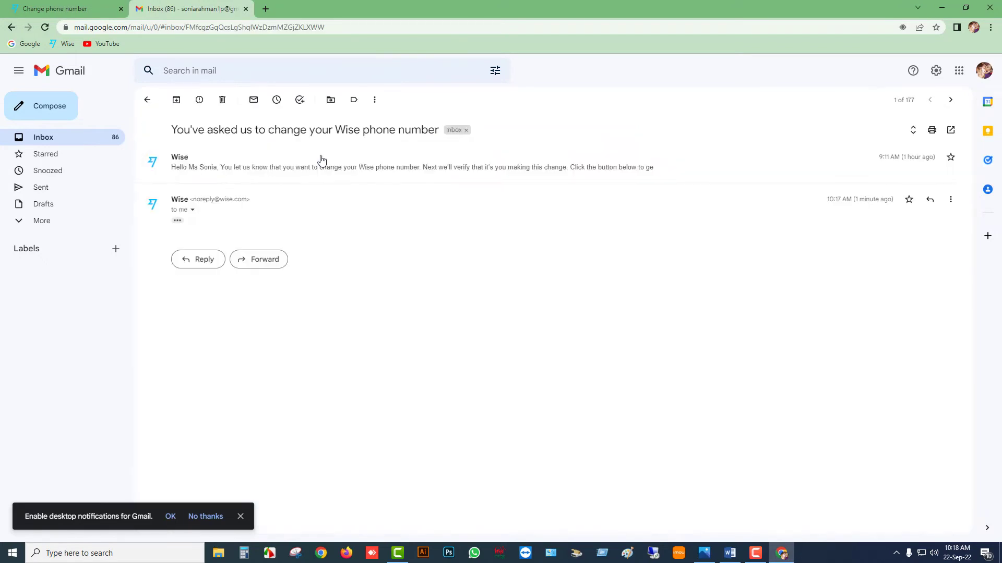
left_click(178, 221)
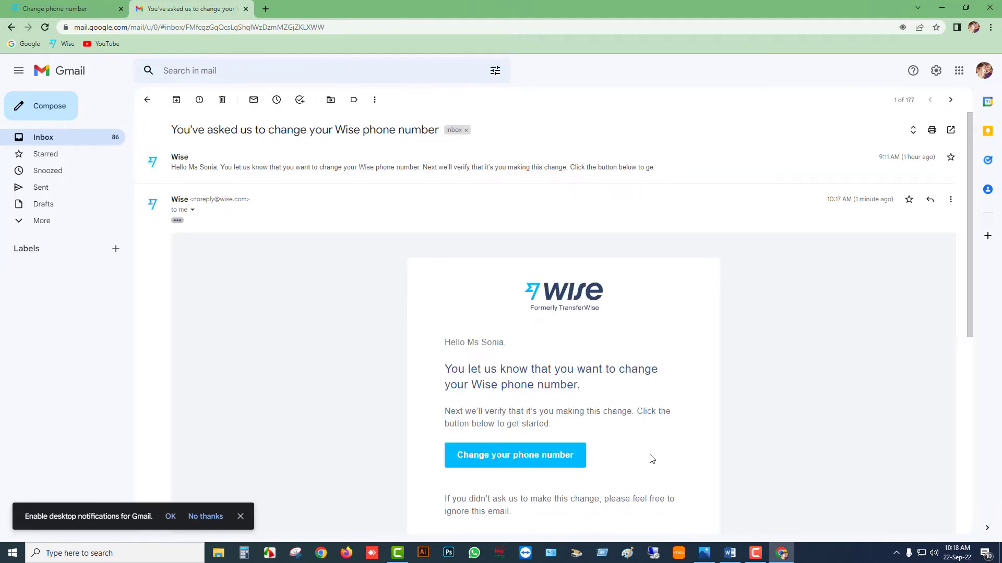
left_click(481, 463)
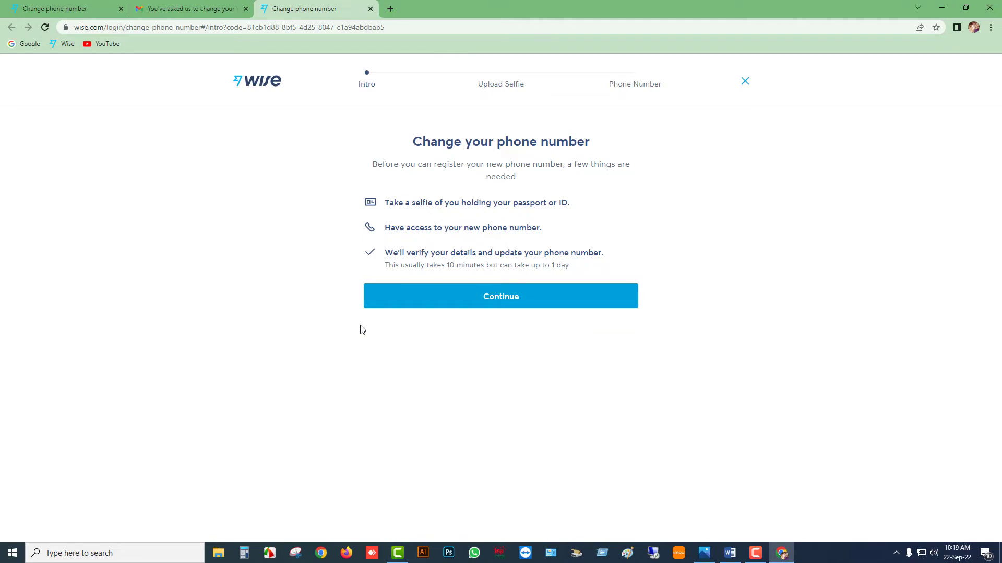
Upload the ID selfie photo from the Selfie folder and submit it.
left_click(496, 303)
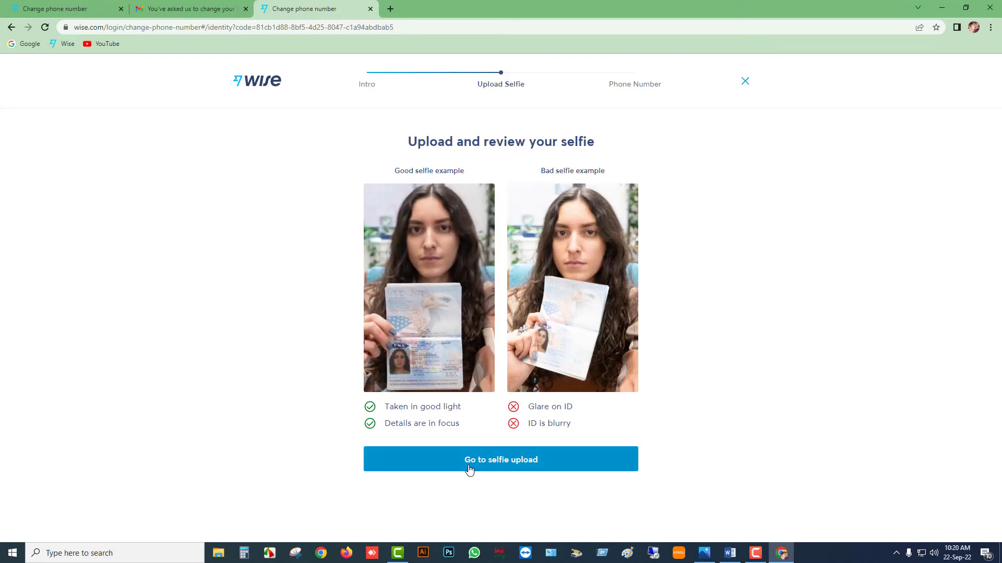
left_click(504, 467)
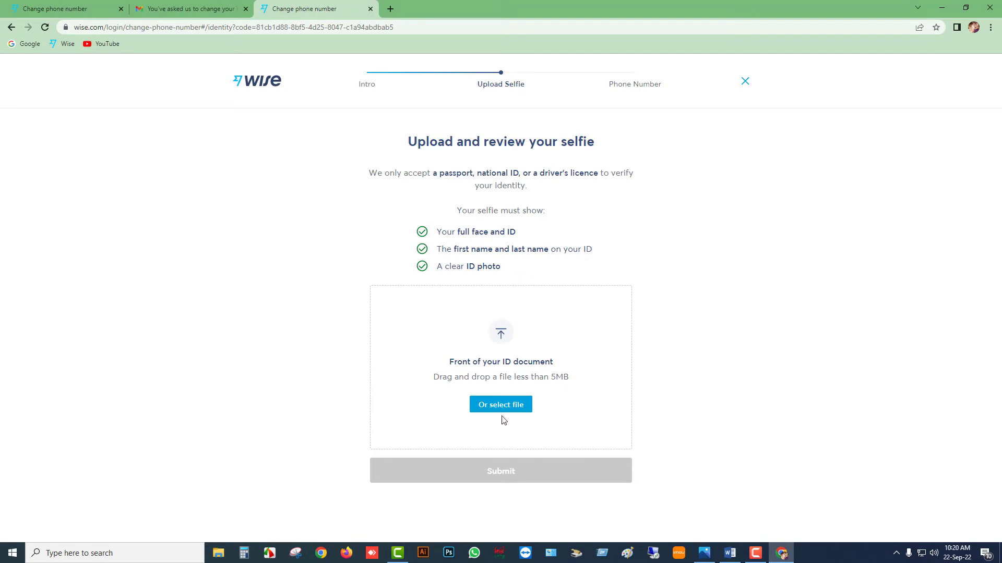
left_click(493, 411)
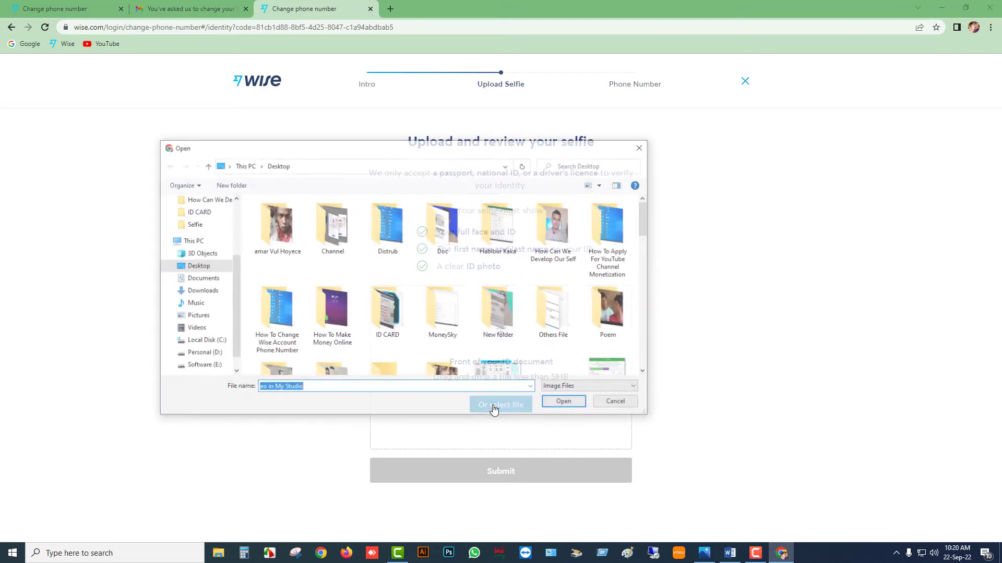
scroll(496, 225, "down", 3)
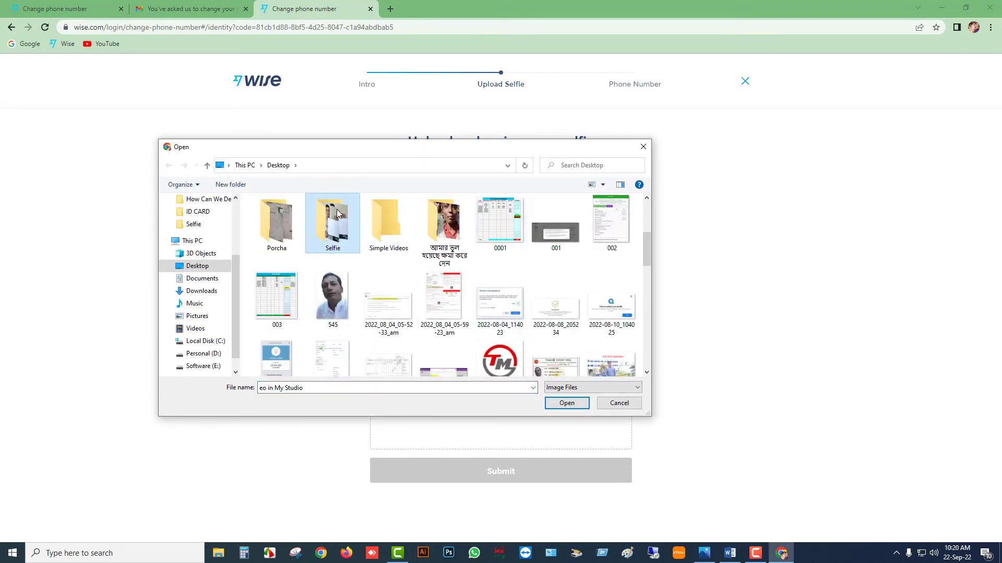
double_click(331, 224)
double_click(289, 240)
double_click(390, 238)
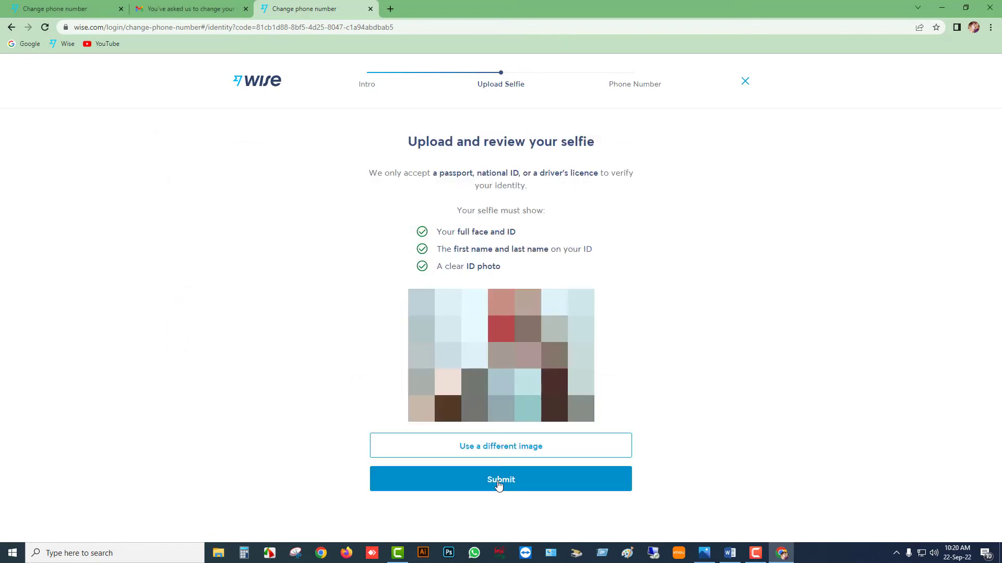
left_click(499, 482)
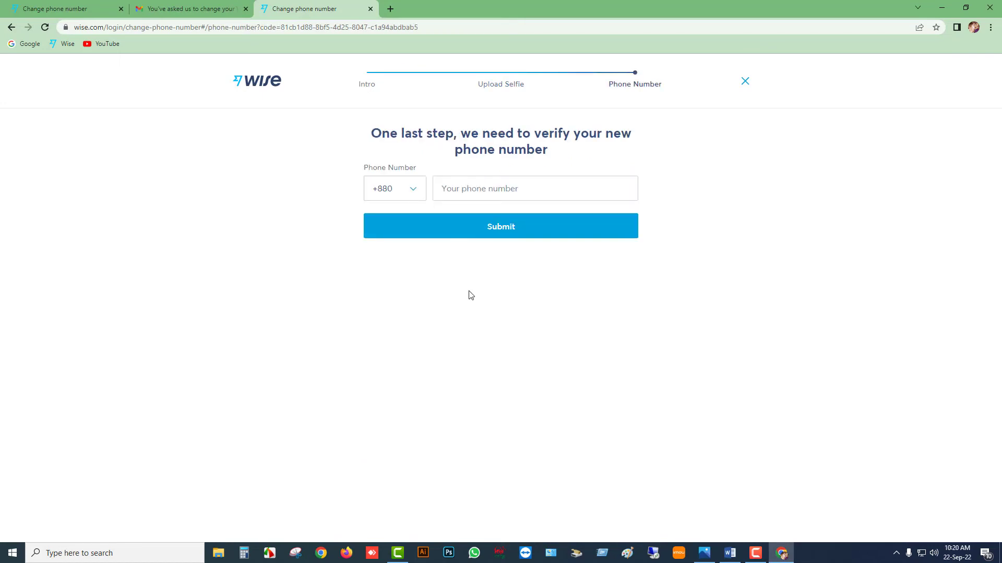
Enter and submit the new phone number, then submit the 6-digit SMS verification code.
left_click(443, 189)
type("140")
left_click(498, 237)
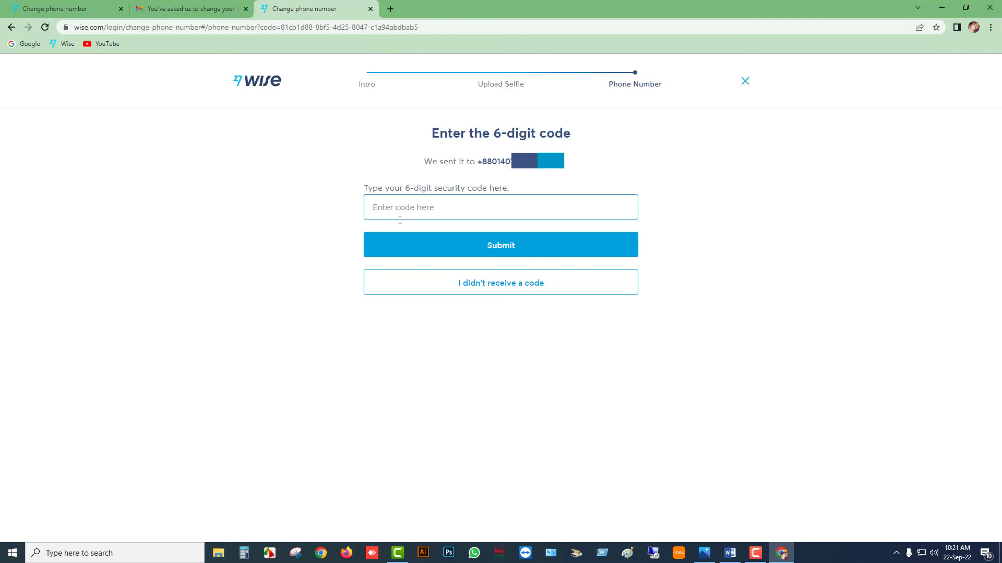
left_click(493, 252)
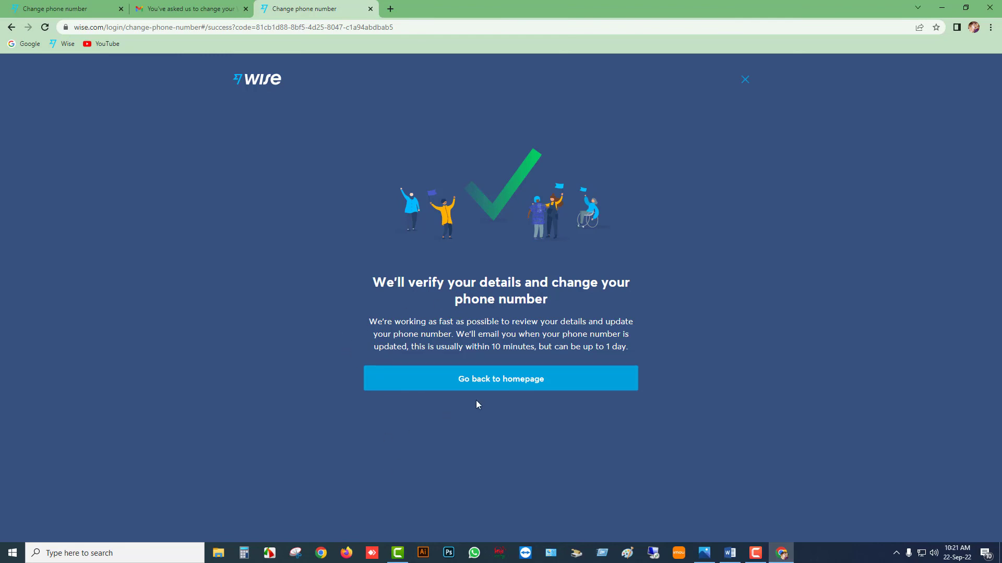
Return to the Wise homepage and open Your details from the account menu.
left_click(503, 384)
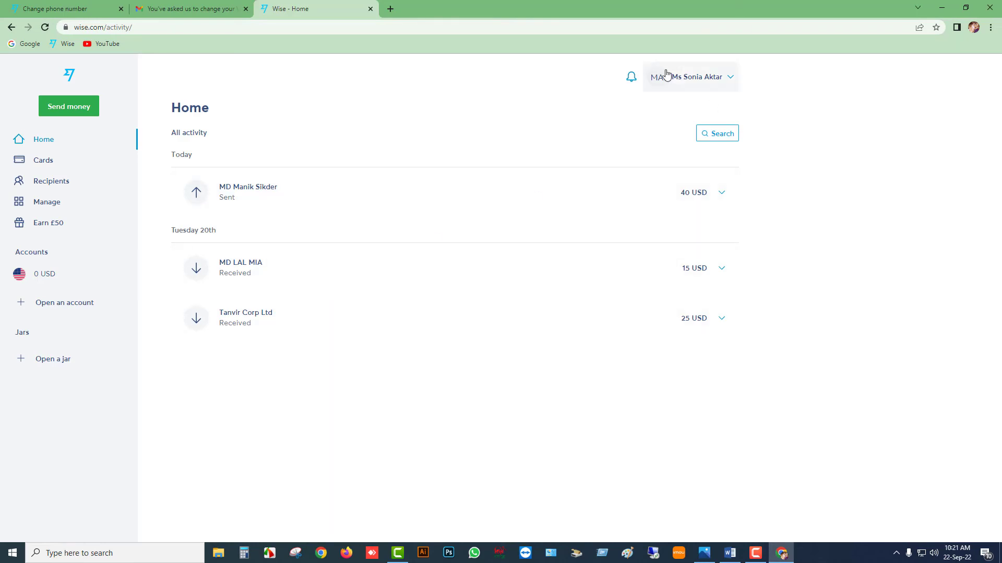
left_click(713, 76)
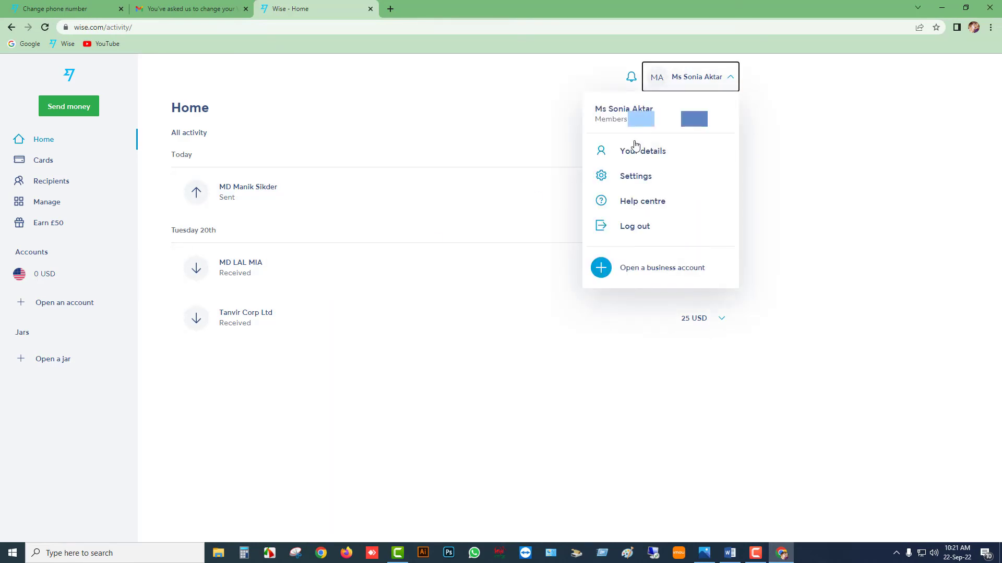
left_click(629, 158)
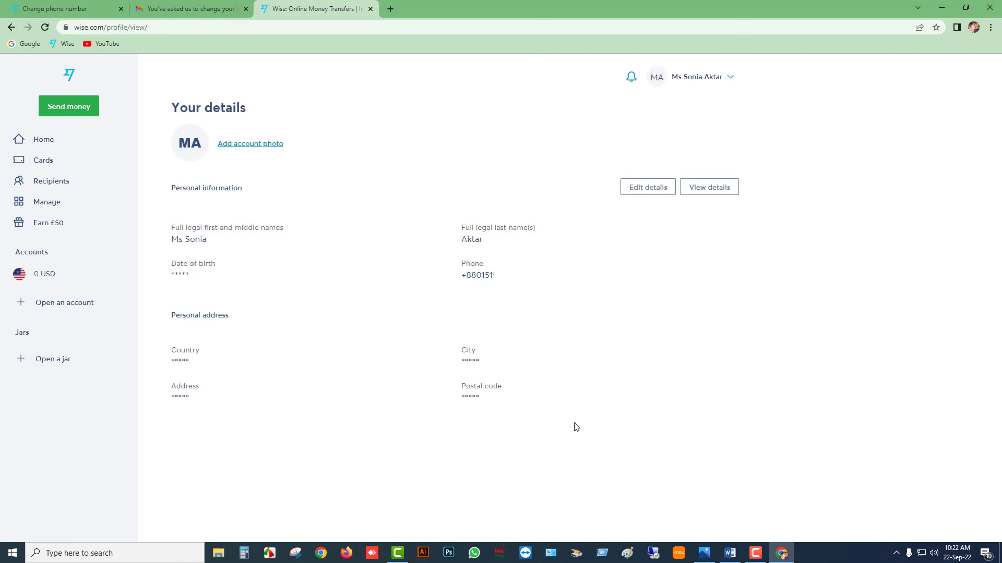
Check Gmail for the documents-confirmed email, then reopen Your details to verify the phone number.
left_click(188, 9)
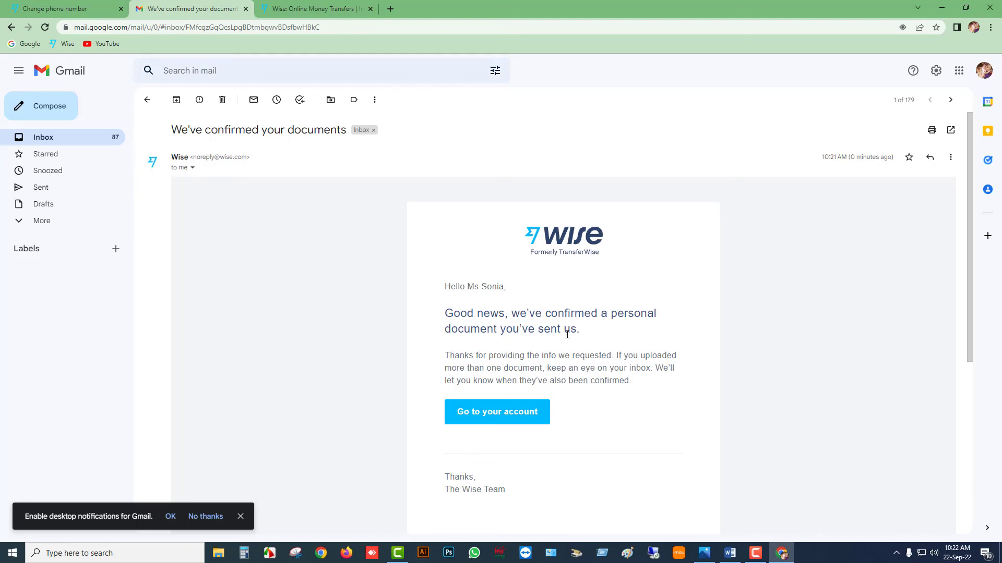
left_click(313, 9)
left_click(21, 142)
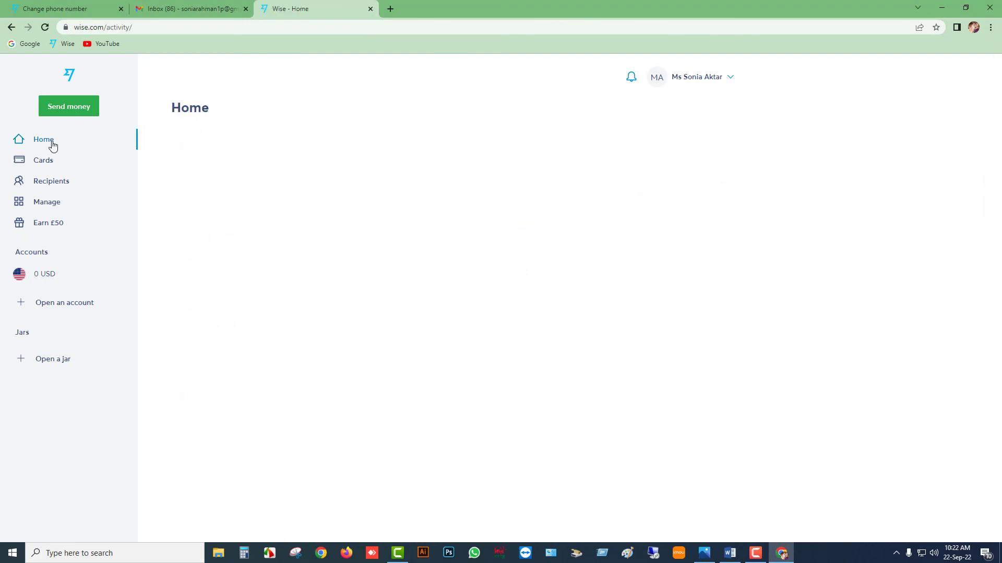
left_click(738, 86)
left_click(628, 149)
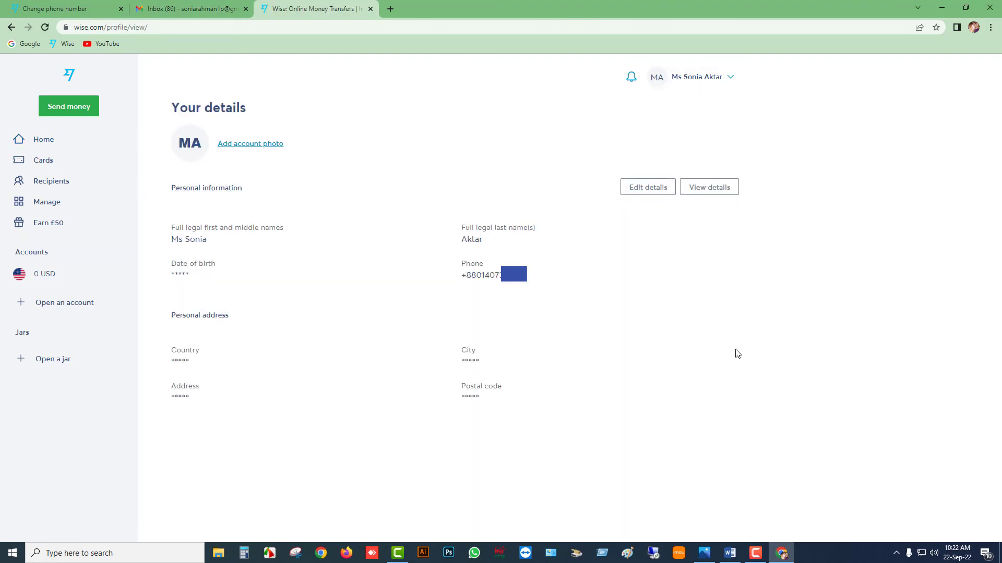